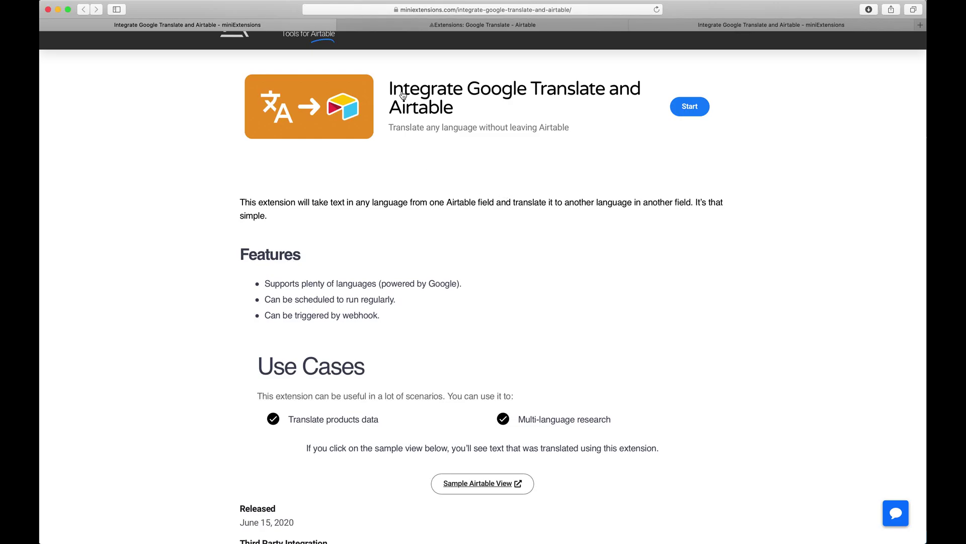
- Switch to the Airtable Google Translate table with its Chinese Original and English Translated records
scroll(413, 123, up, 1)
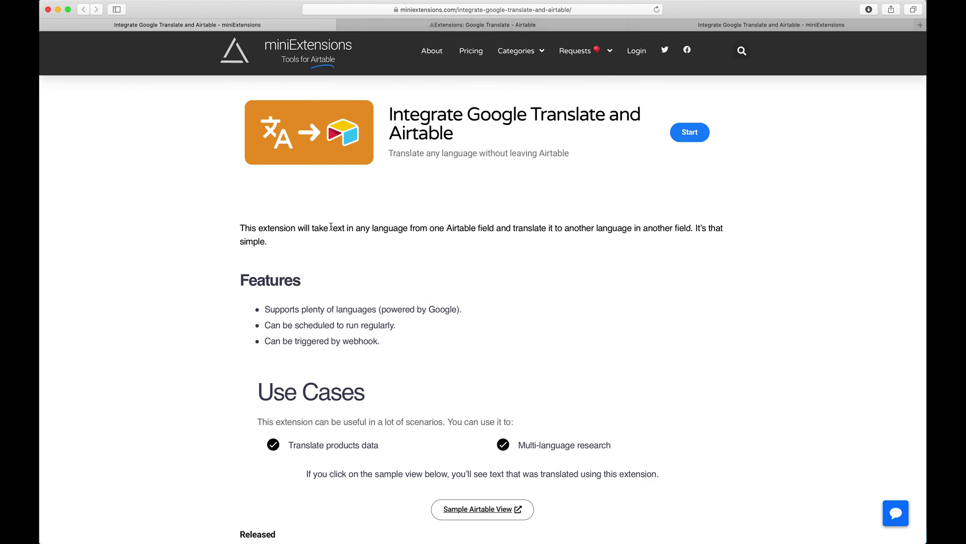
scroll(352, 176, down, 1)
click(396, 27)
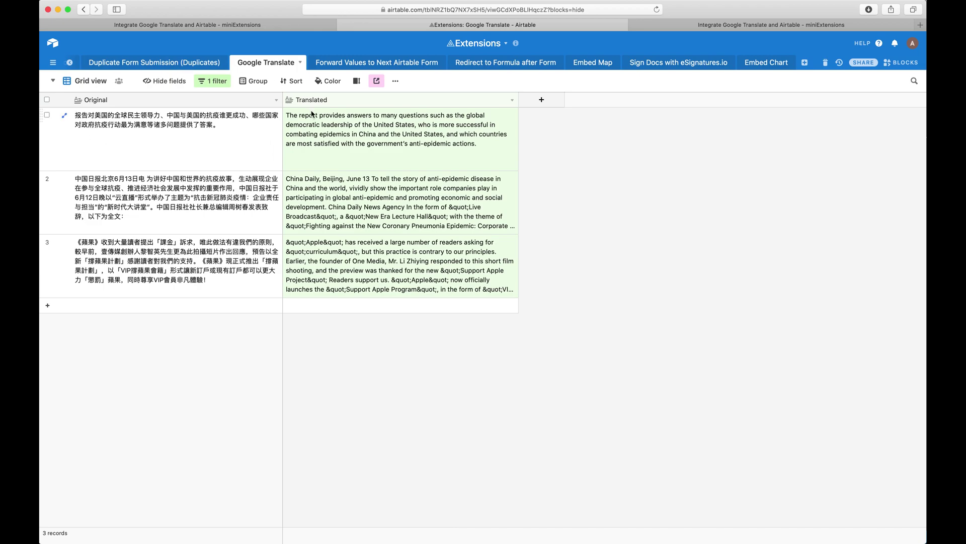
- Delete the three existing English translations so the Translated column is blank, then return to the extension form
click(352, 139)
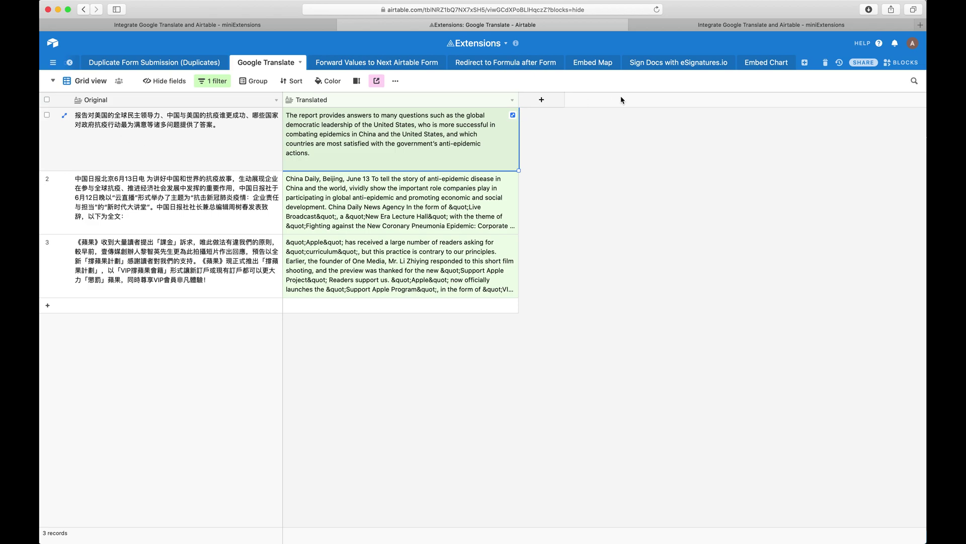
drag(402, 136, 397, 292)
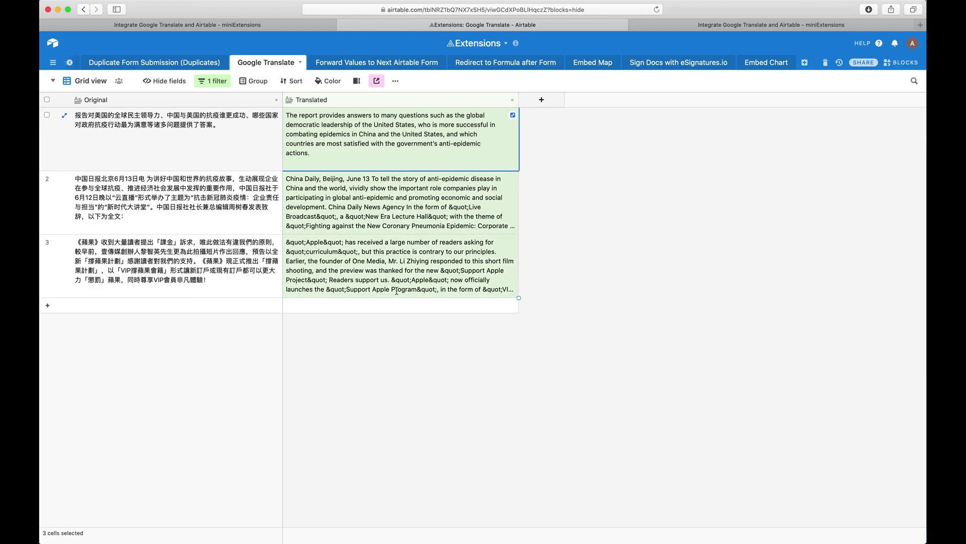
key(Delete)
click(384, 348)
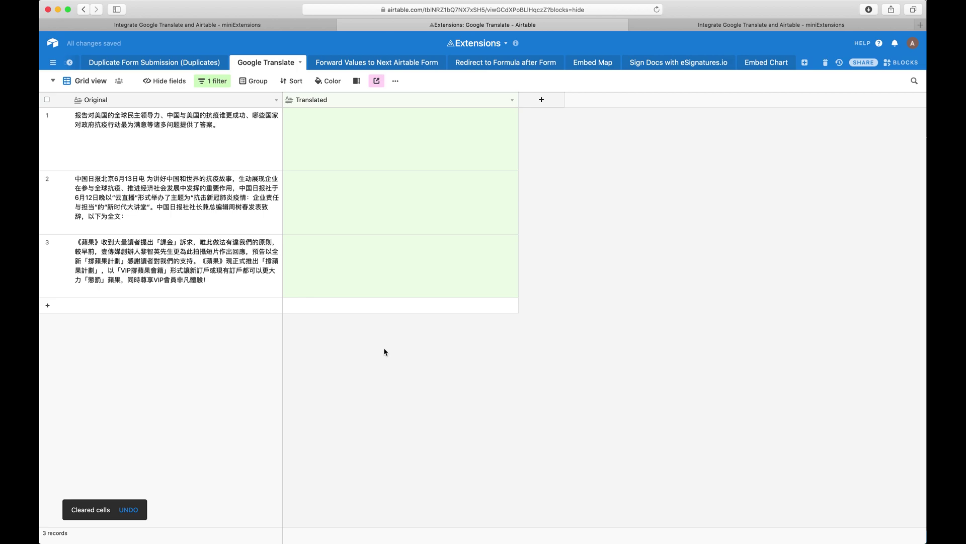
key(ctrl+Tab)
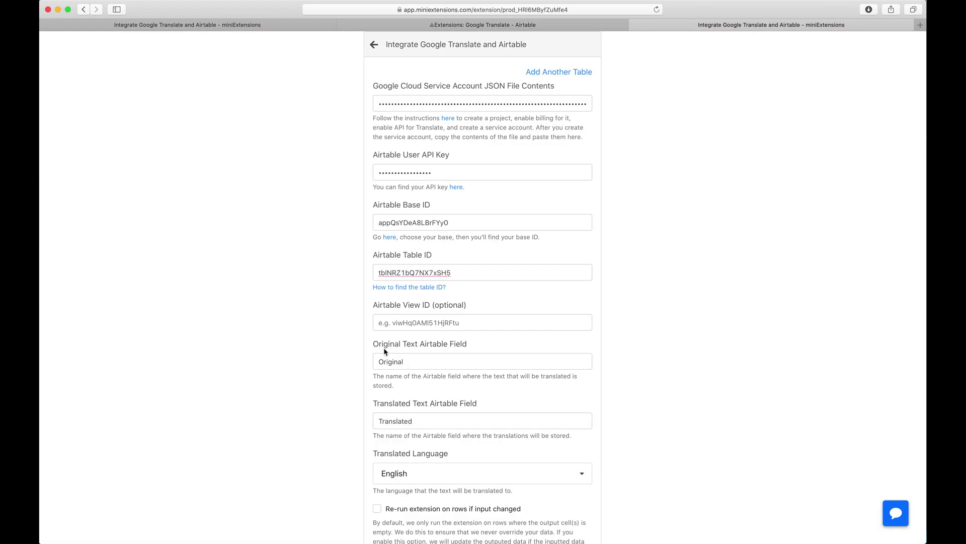
- Open the Google Cloud setup guide from the 'here' link under the Service Account JSON field
click(446, 121)
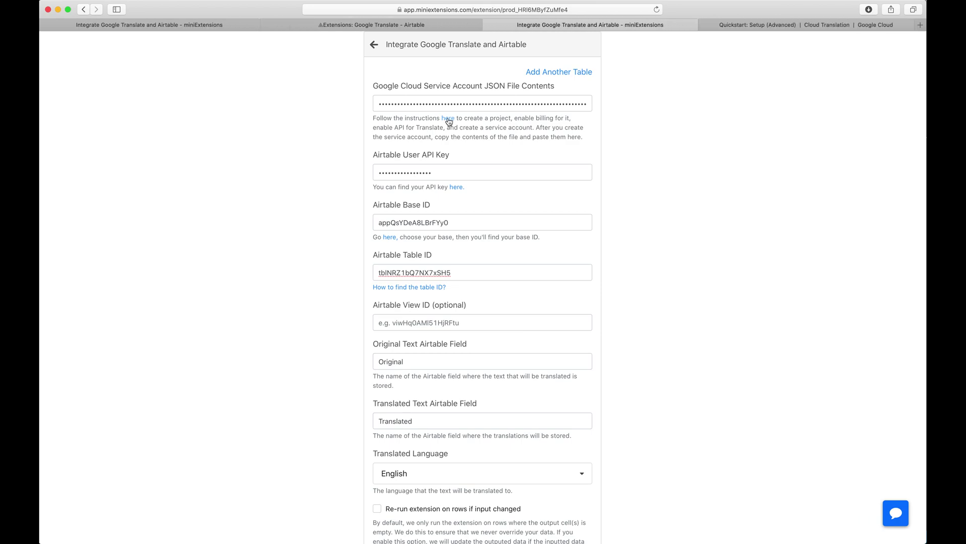
key(Escape)
- Scroll the Quickstart: Setup (Advanced) guide down to 'Create a service account and download the private key file'
click(785, 24)
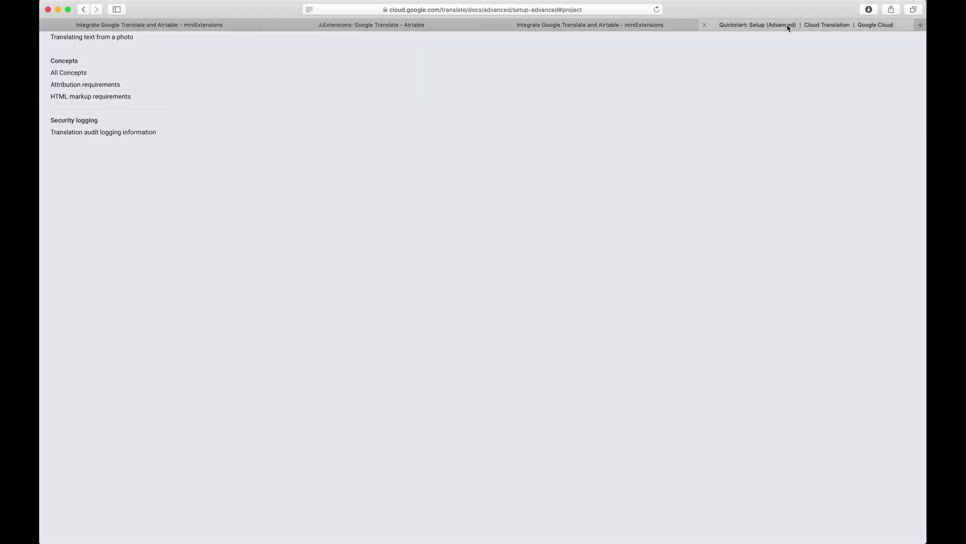
scroll(327, 97, up, 1)
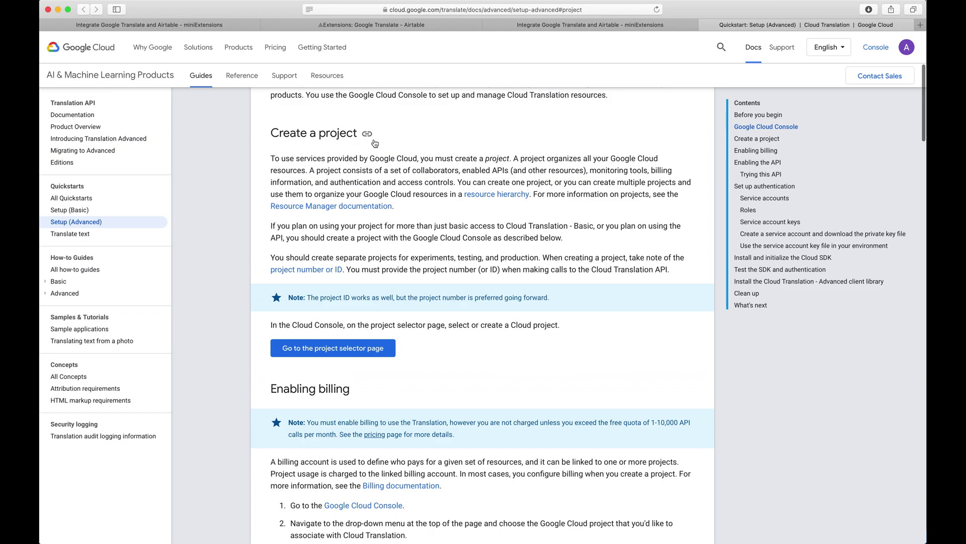
scroll(325, 265, down, 4)
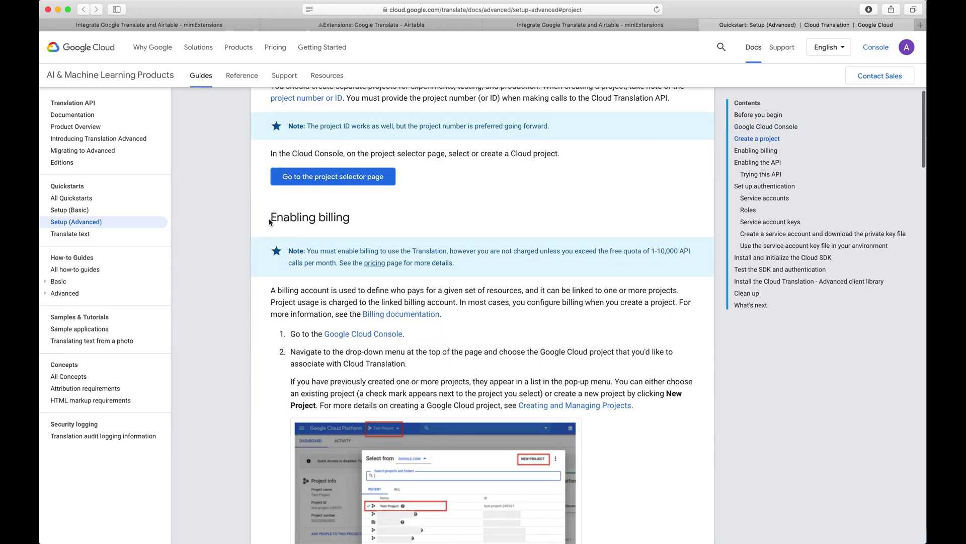
scroll(354, 291, down, 6)
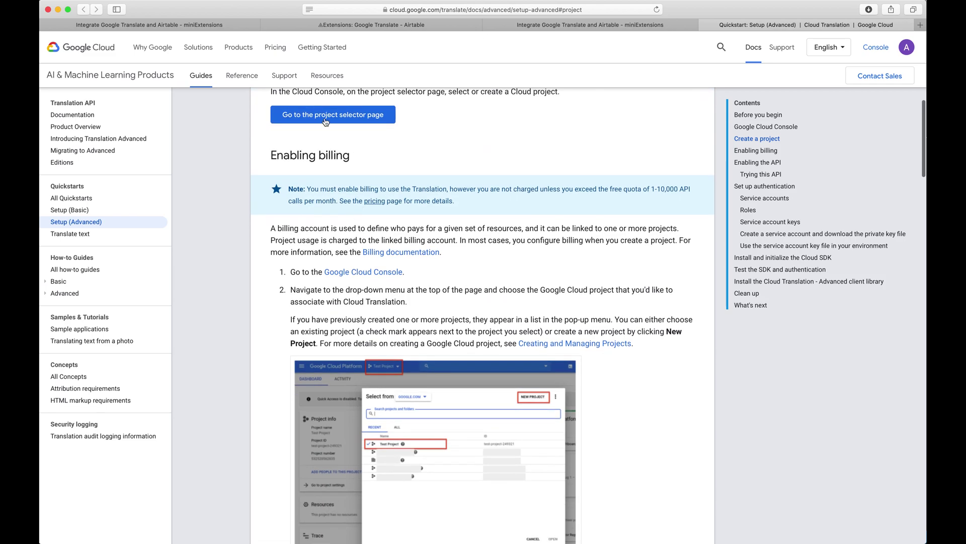
scroll(355, 290, down, 6)
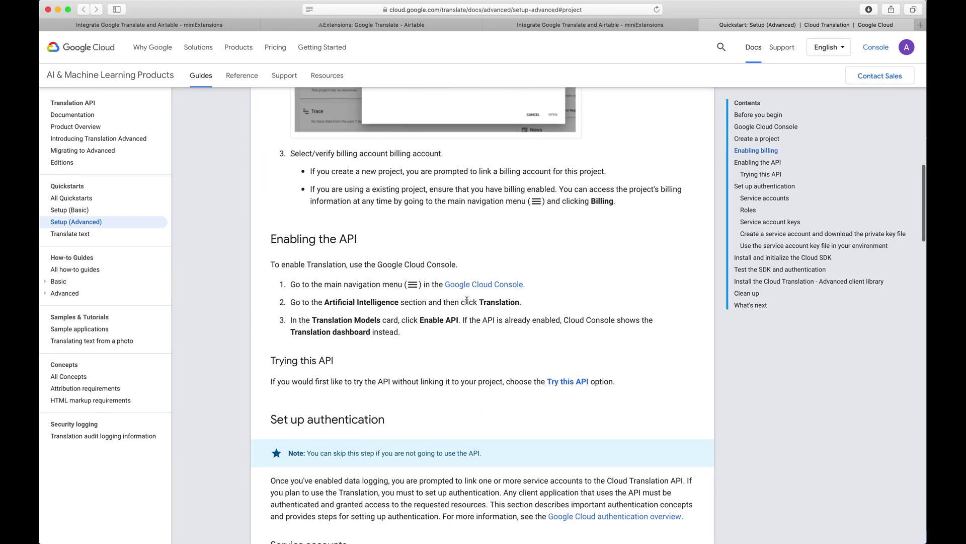
scroll(371, 344, down, 5)
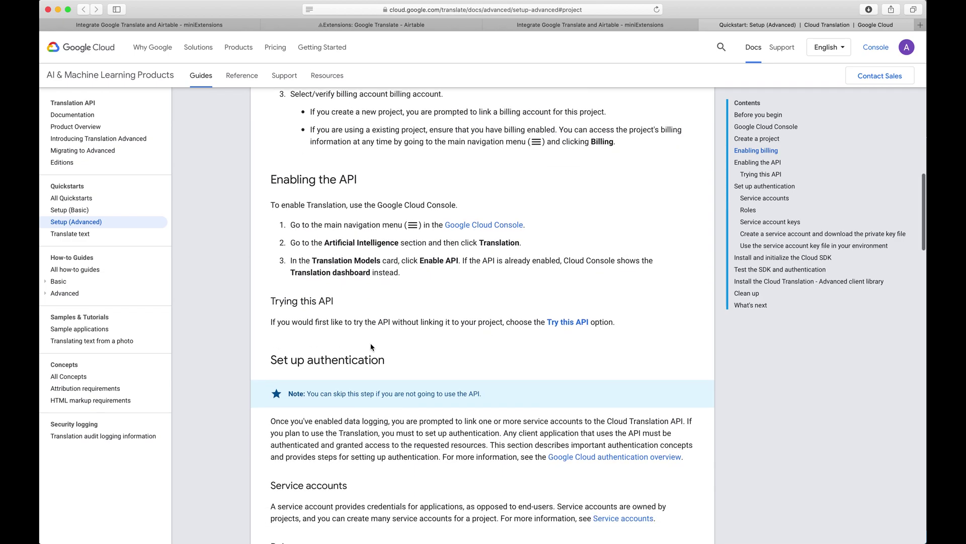
scroll(371, 343, down, 4)
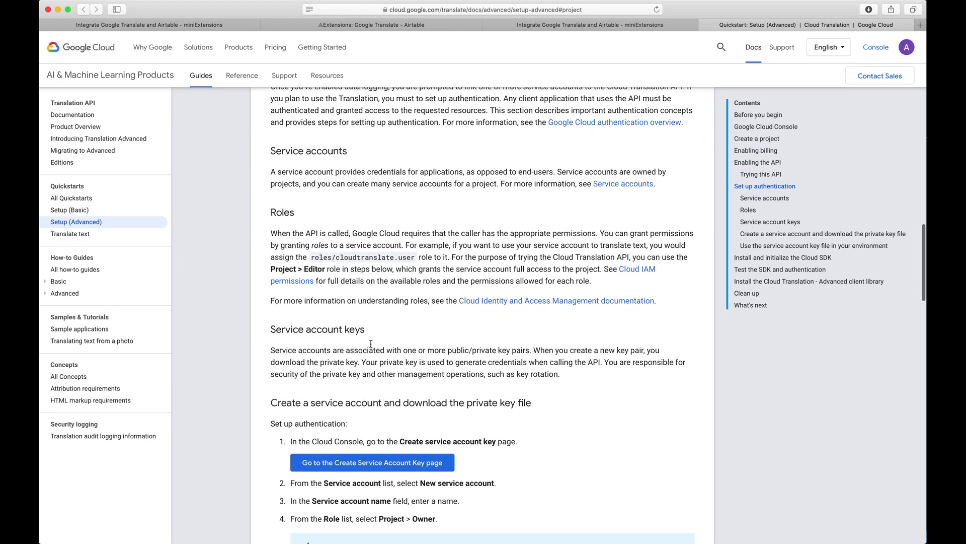
scroll(371, 344, down, 1)
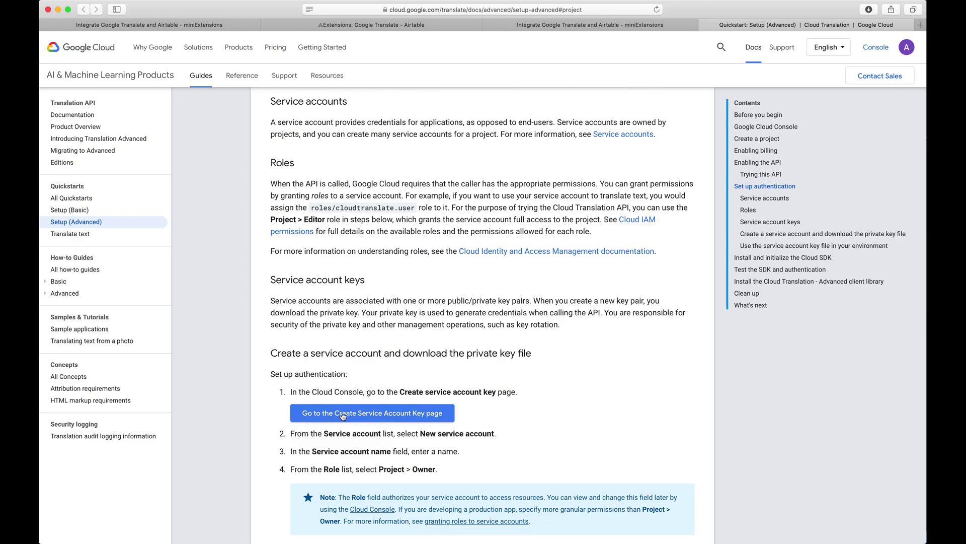
scroll(342, 416, down, 1)
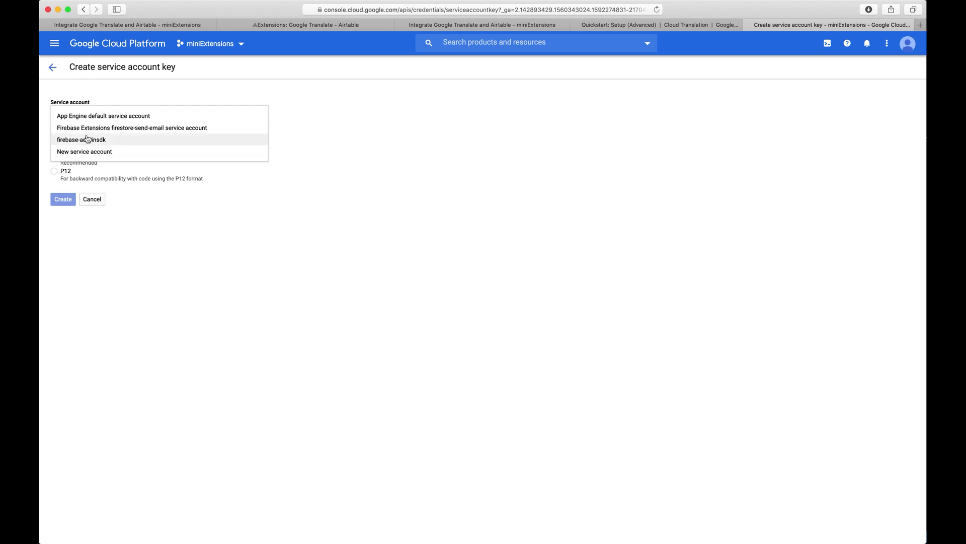
- Close the Service account dropdown on the Create service account key page without choosing an account
click(126, 98)
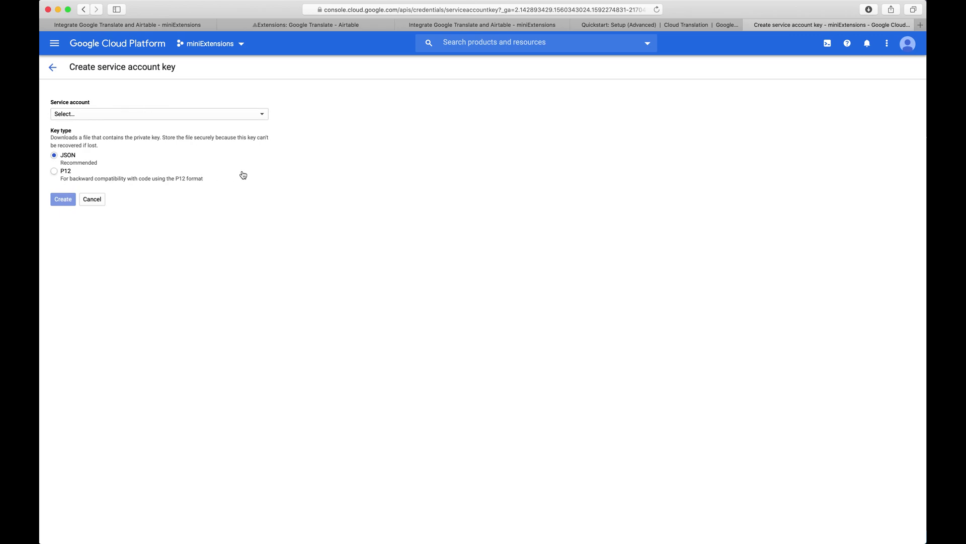
- Close the Create service account key page and return to the miniExtensions translate setup form
key(super+w)
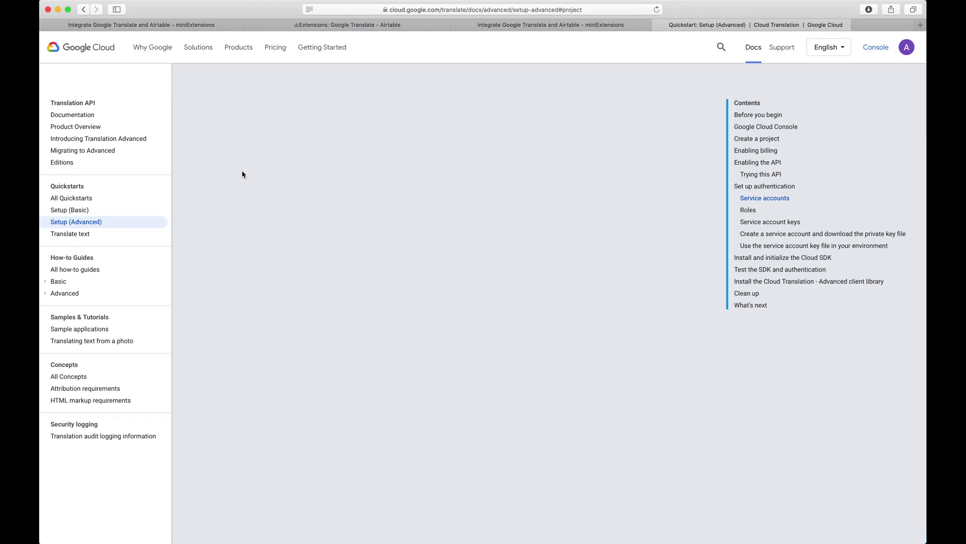
key(ctrl+shift+Tab)
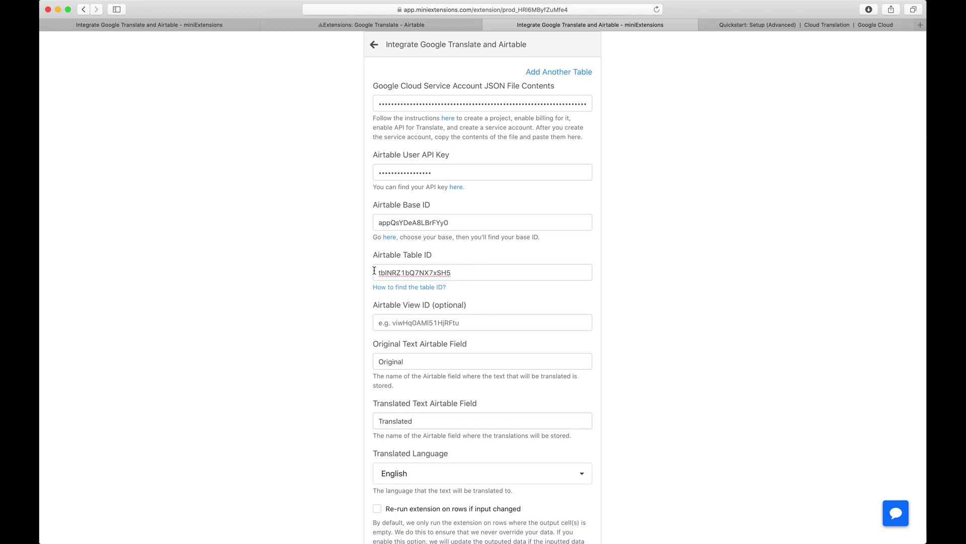
- Detach the miniExtensions form tab into its own browser window and bring the other window forward
scroll(433, 304, down, 5)
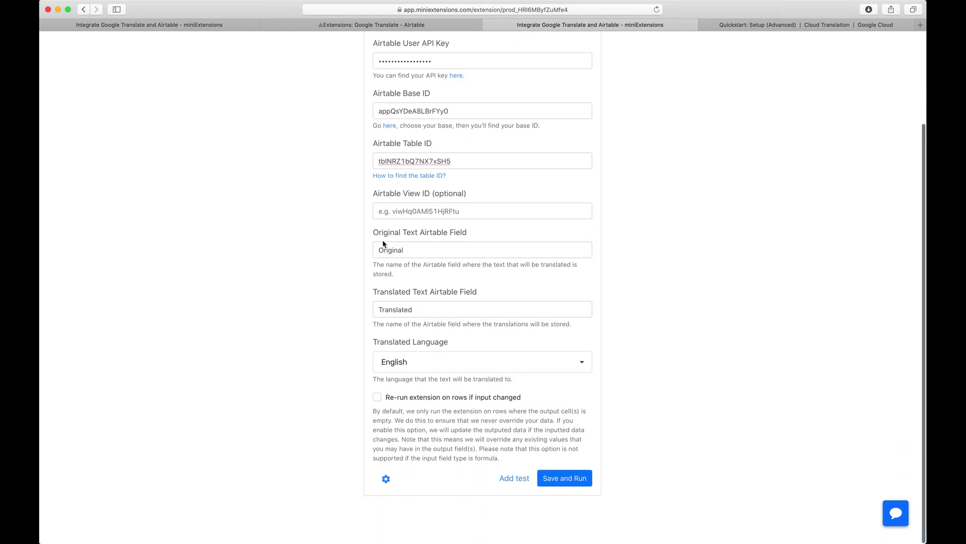
drag(573, 25, 357, 156)
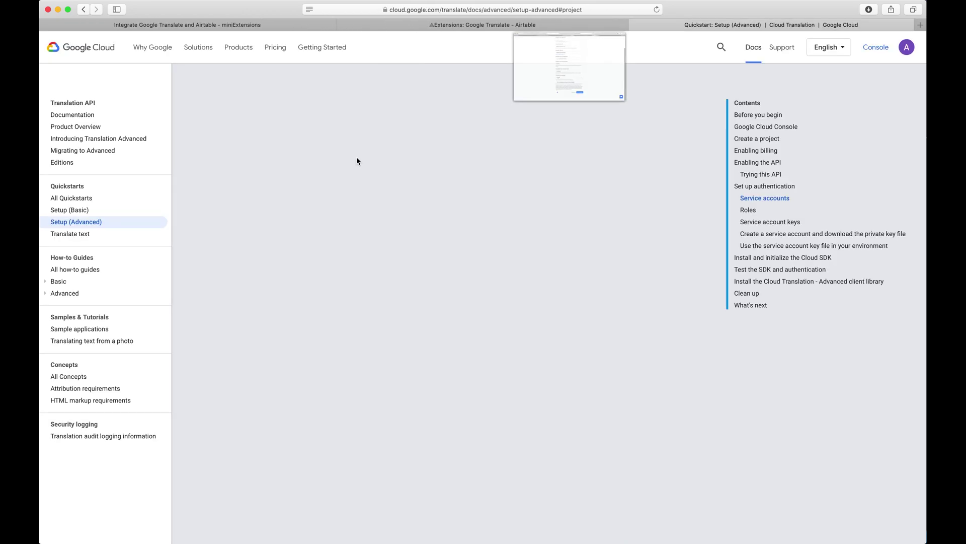
click(176, 207)
- Place the miniExtensions form window on the right so the Airtable grid shows beside it
click(426, 25)
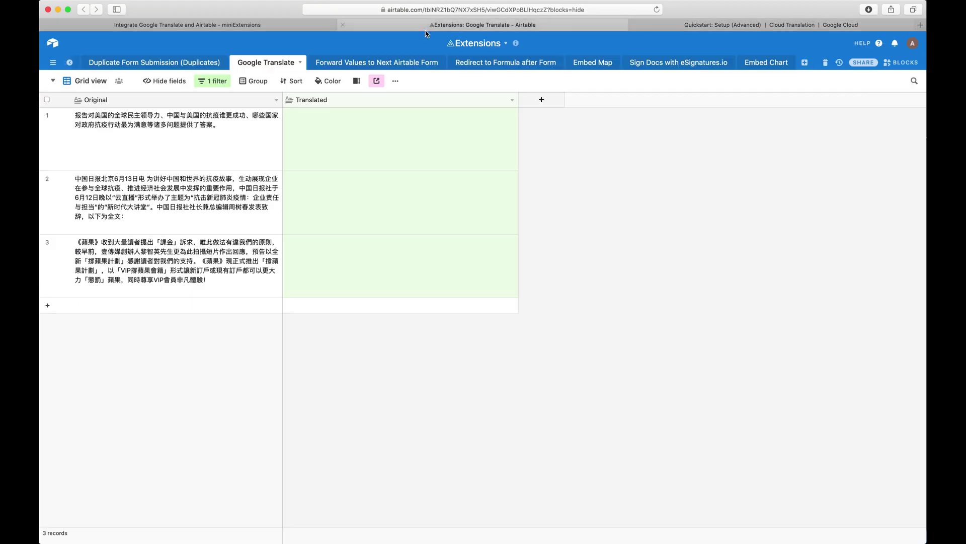
key(super+Tab)
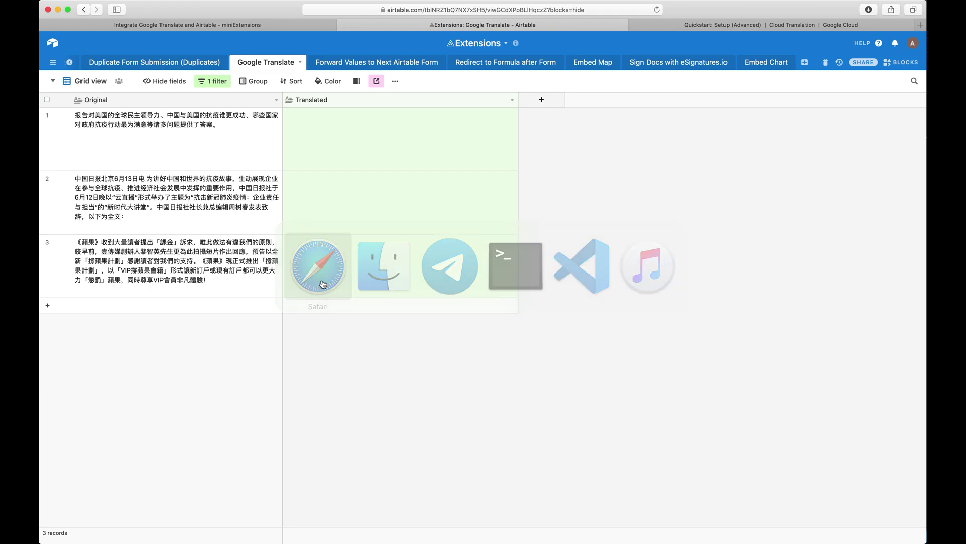
click(322, 284)
drag(464, 11, 601, 10)
drag(654, 250, 566, 253)
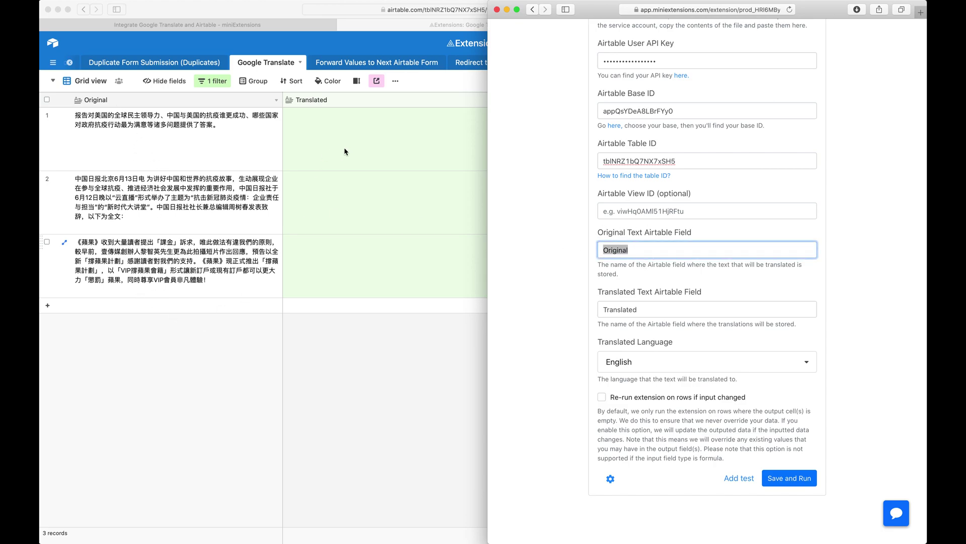
- Save and run the Original-to-Translated English translation, then open the extension's Settings dialog
triple_click(666, 310)
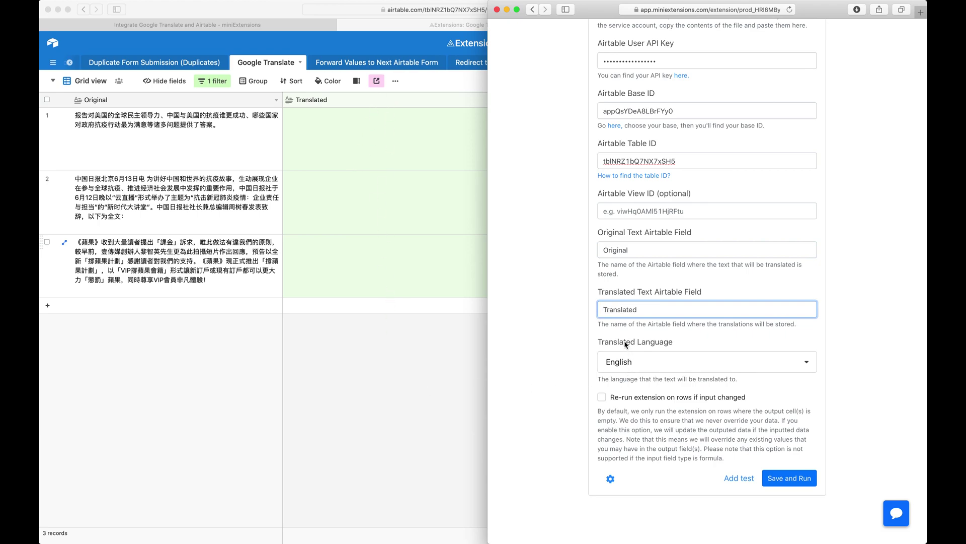
click(650, 347)
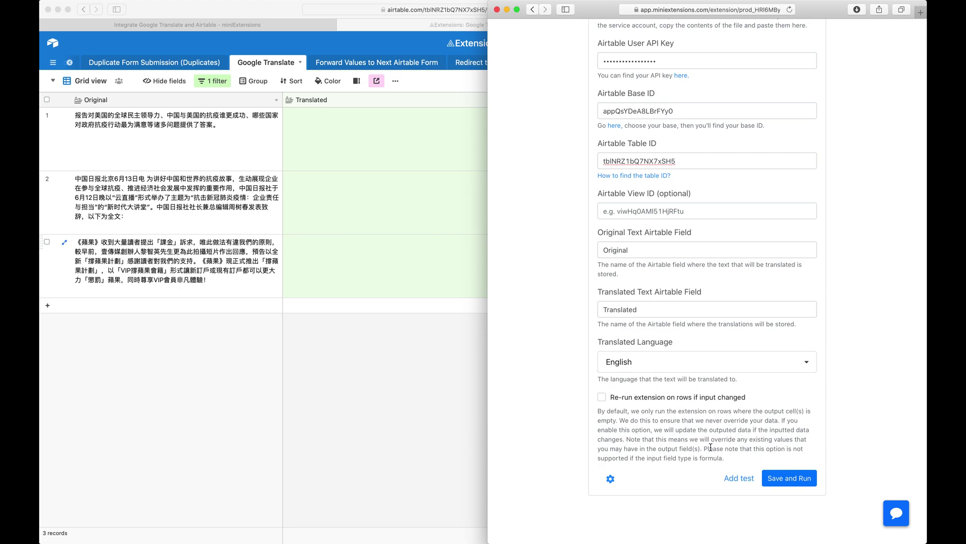
click(788, 478)
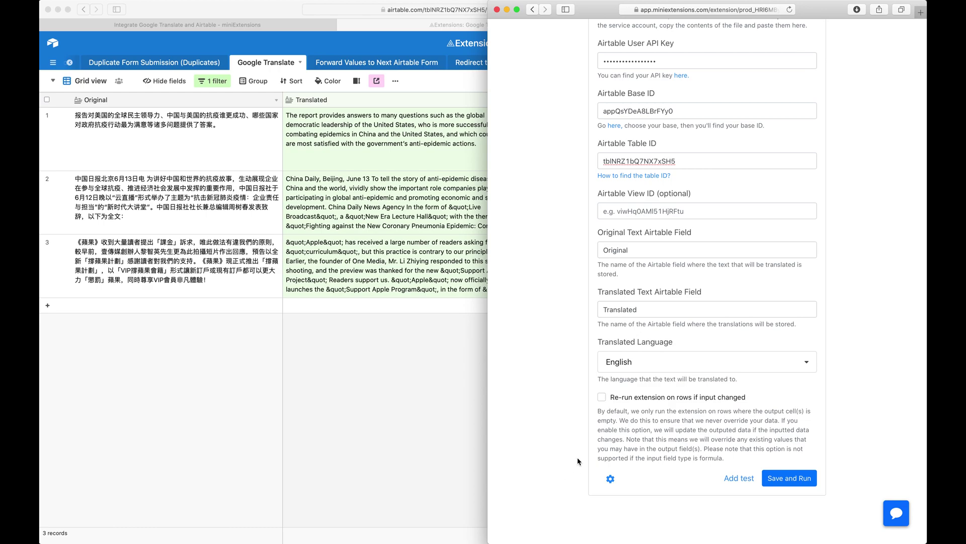
click(610, 478)
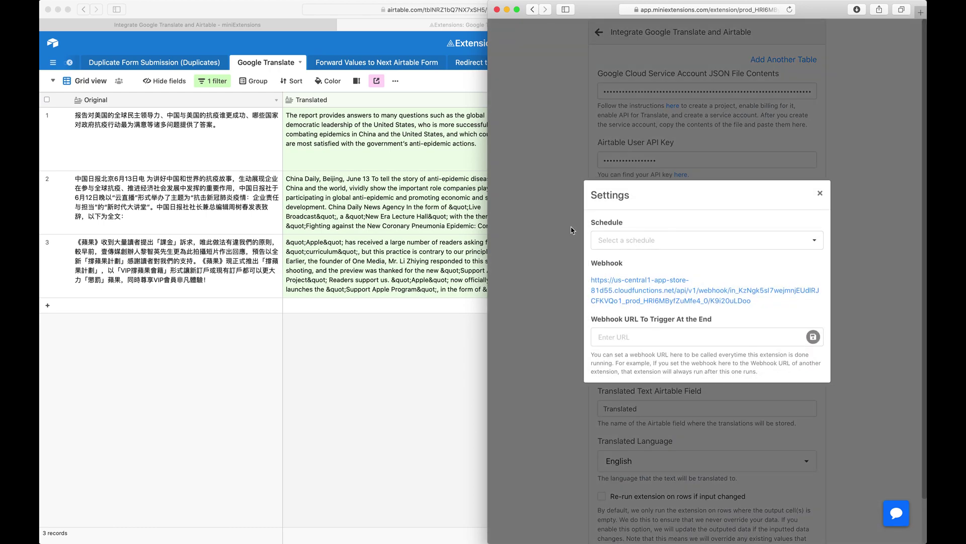
click(623, 245)
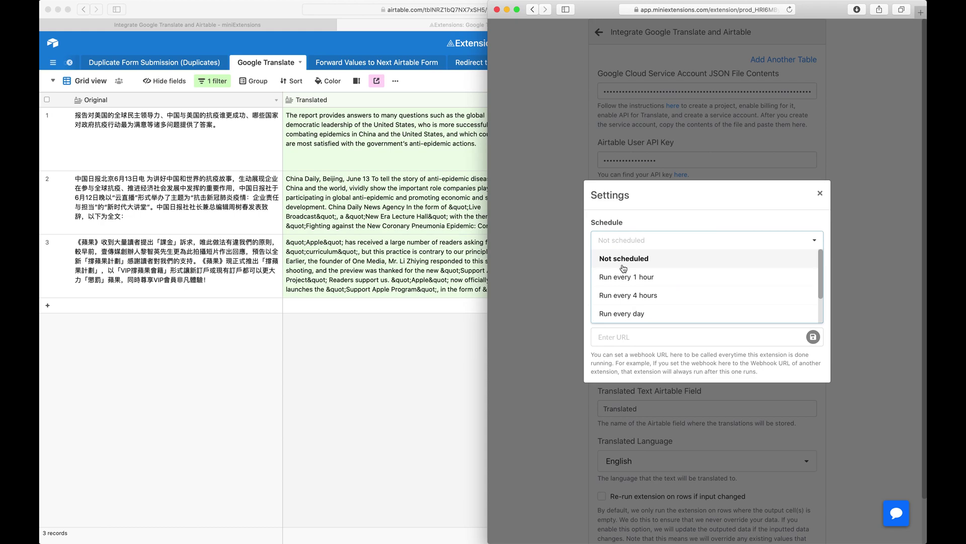
click(631, 214)
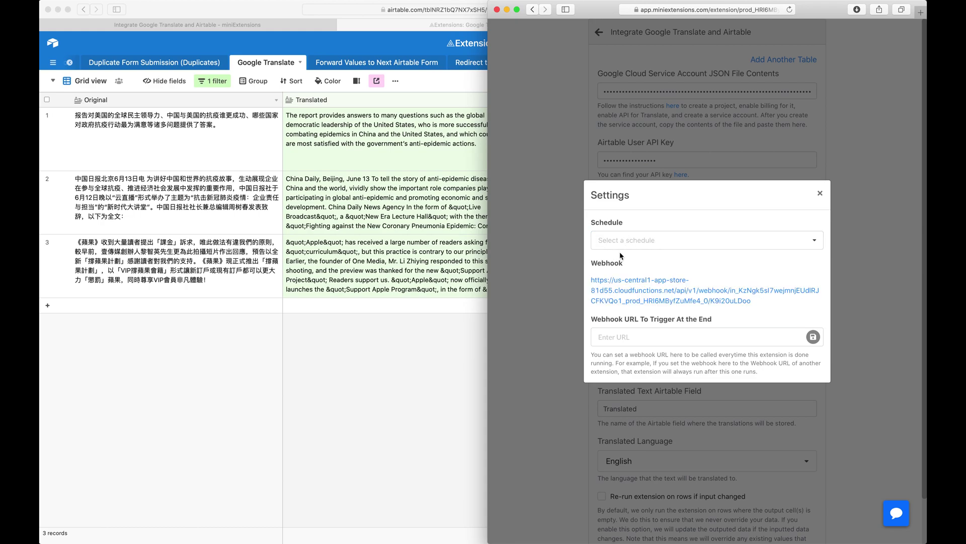